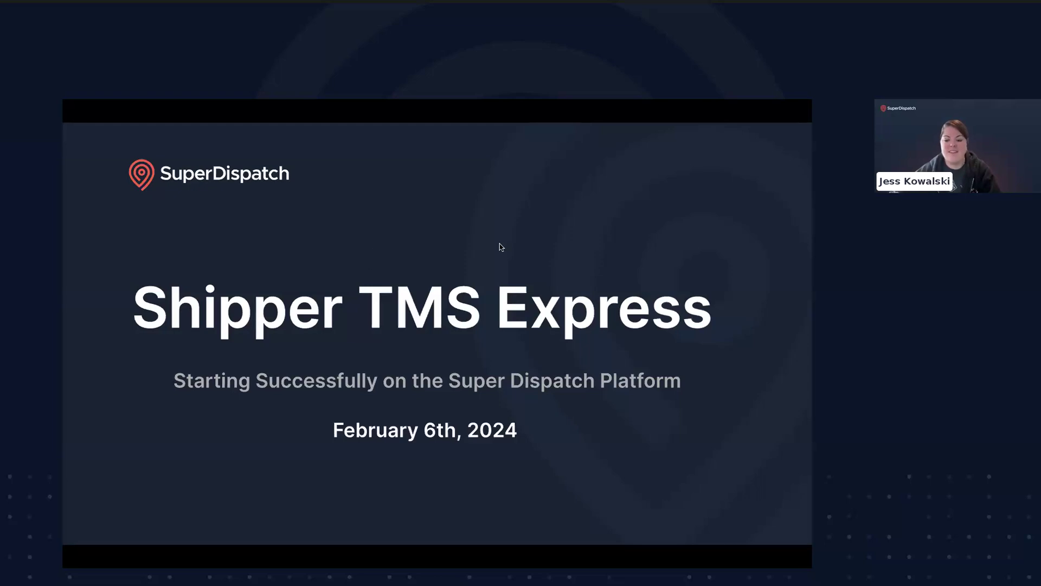
Step: Advance through the webinar slides to the final Questions slide and leave the slideshow
{"action": "key", "text": "Right"}
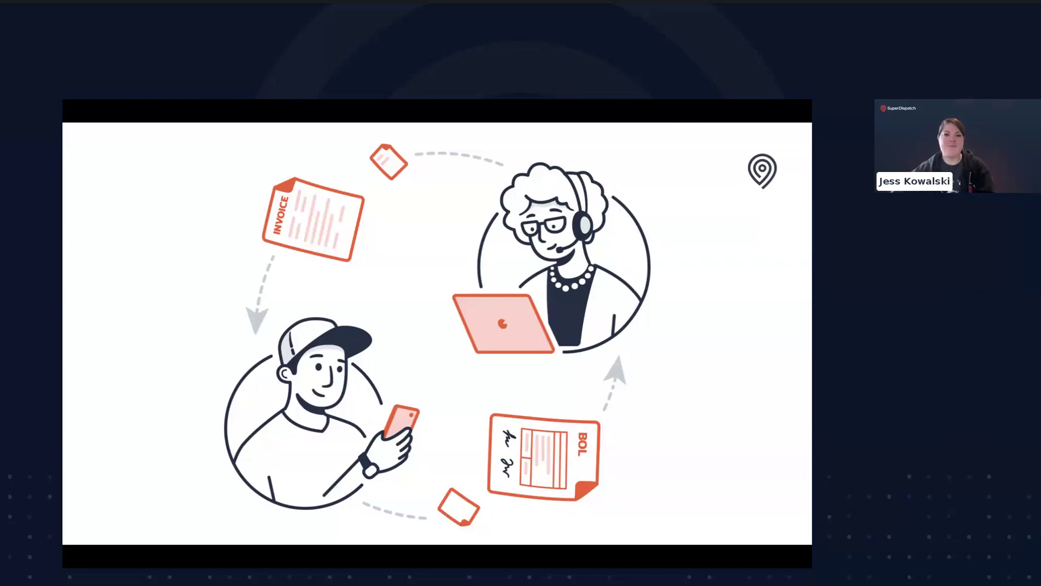
{"action": "left_click", "coordinate": [422, 377]}
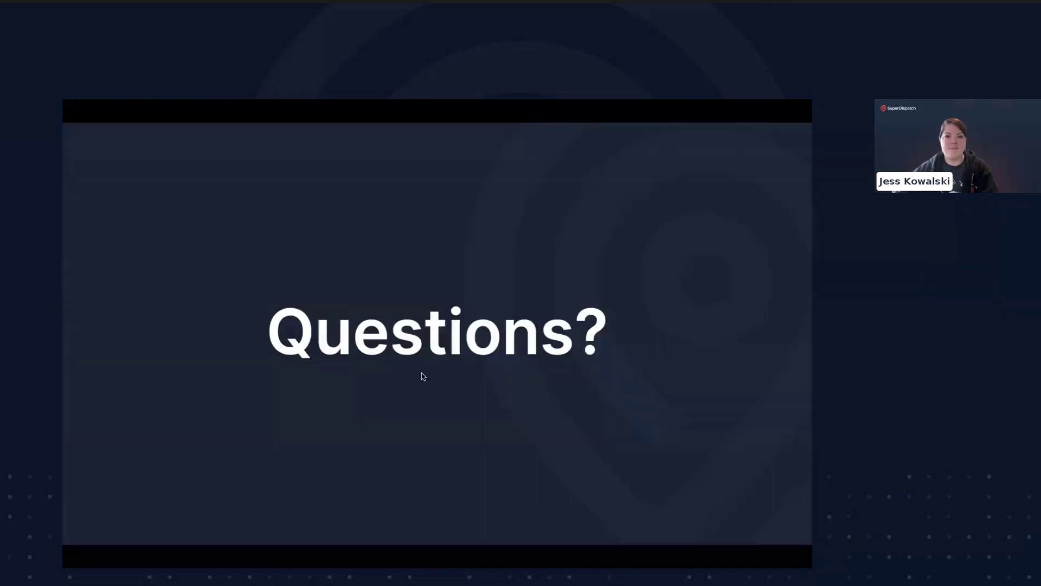
{"action": "key", "text": "Escape"}
{"action": "key", "text": "Up"}
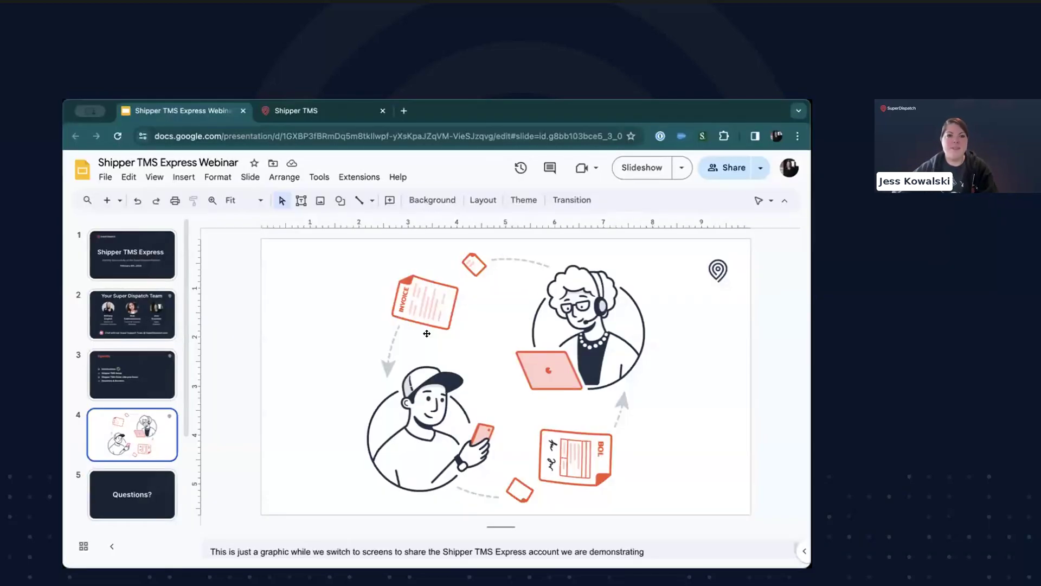
Step: Switch to Shipper TMS and log in with the credentials already filled in
{"action": "left_click", "coordinate": [342, 113]}
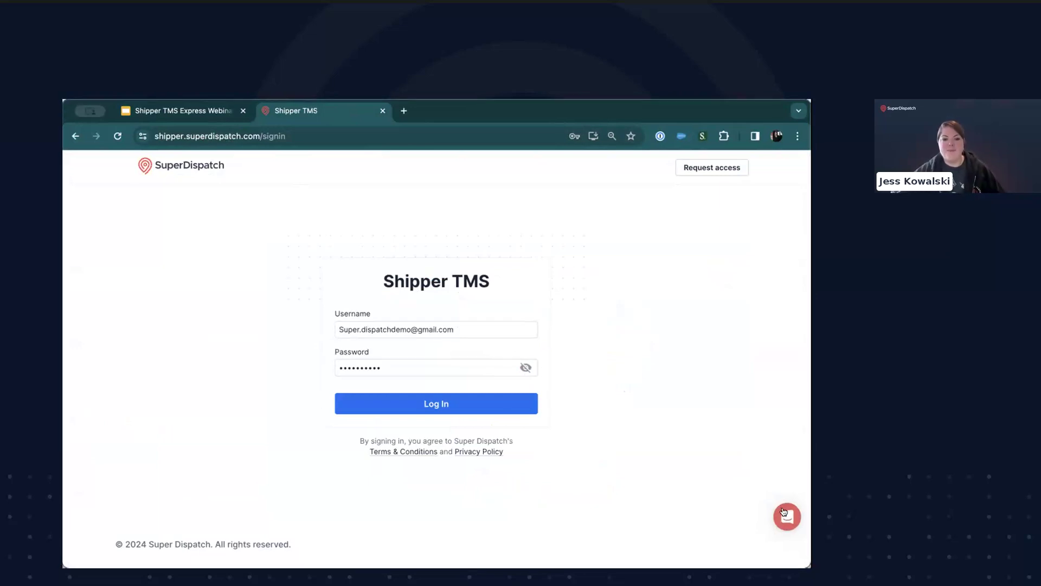
{"action": "left_click", "coordinate": [456, 405]}
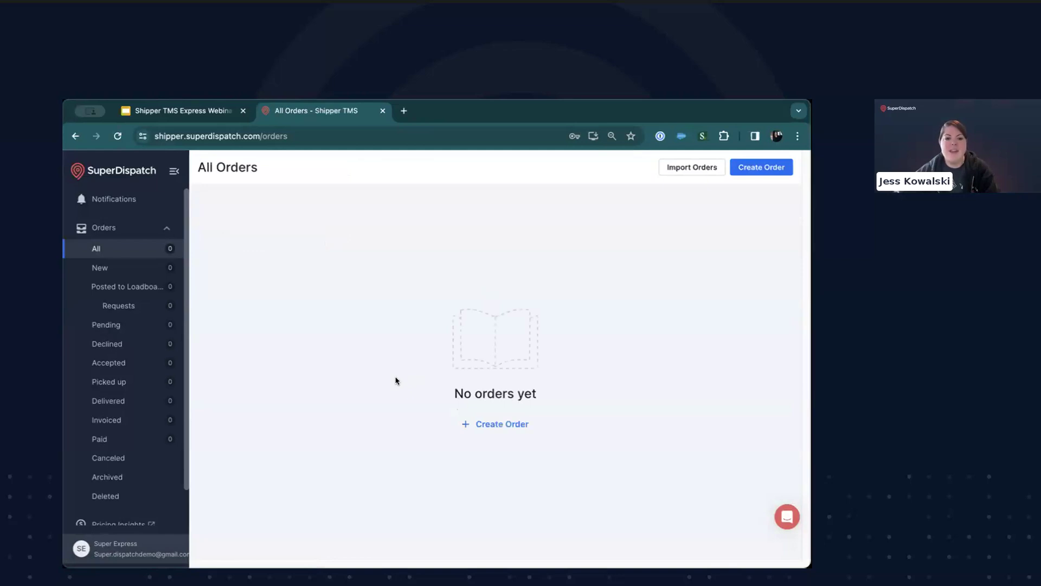
Step: Open the company profile and review its contact, payment, carrier requirement, bond insurance, reference, order ID and terms sections
{"action": "left_click", "coordinate": [117, 546]}
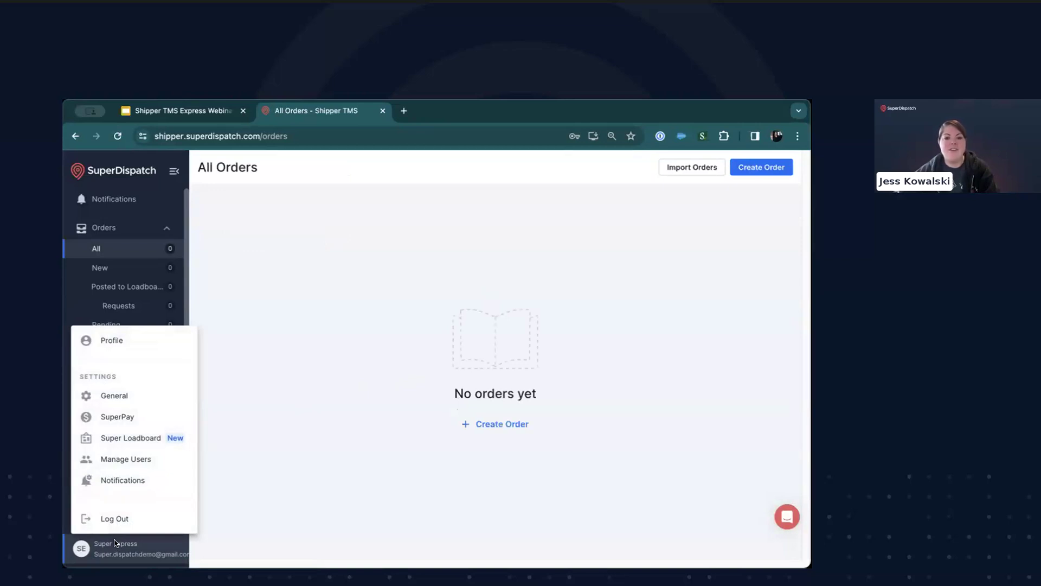
{"action": "left_click", "coordinate": [138, 341]}
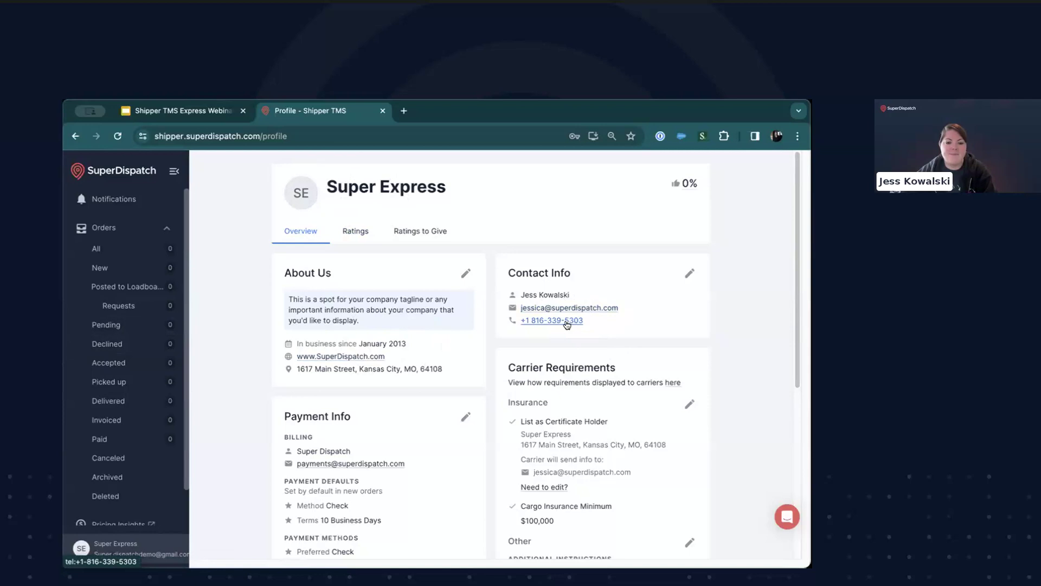
{"action": "scroll", "coordinate": [566, 323], "scroll_direction": "down", "scroll_amount": 3}
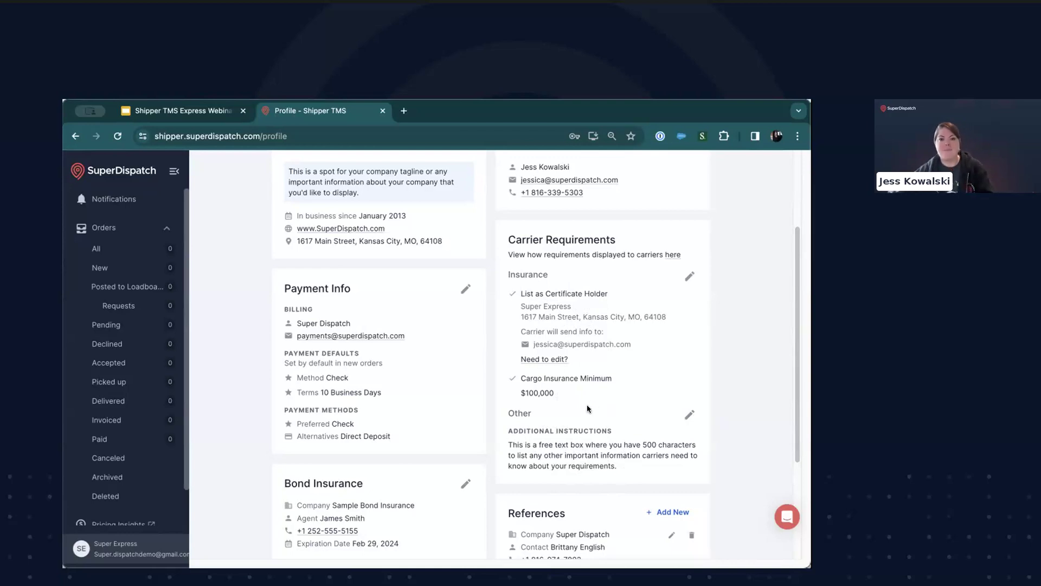
{"action": "scroll", "coordinate": [587, 408], "scroll_direction": "down", "scroll_amount": 1}
{"action": "scroll", "coordinate": [587, 408], "scroll_direction": "down", "scroll_amount": 3}
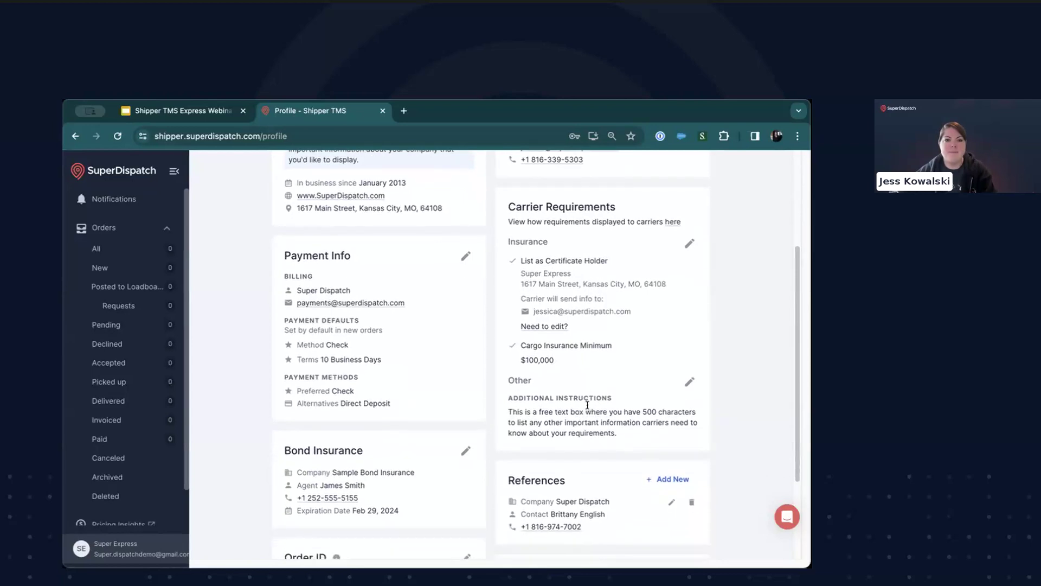
{"action": "scroll", "coordinate": [587, 408], "scroll_direction": "down", "scroll_amount": 1}
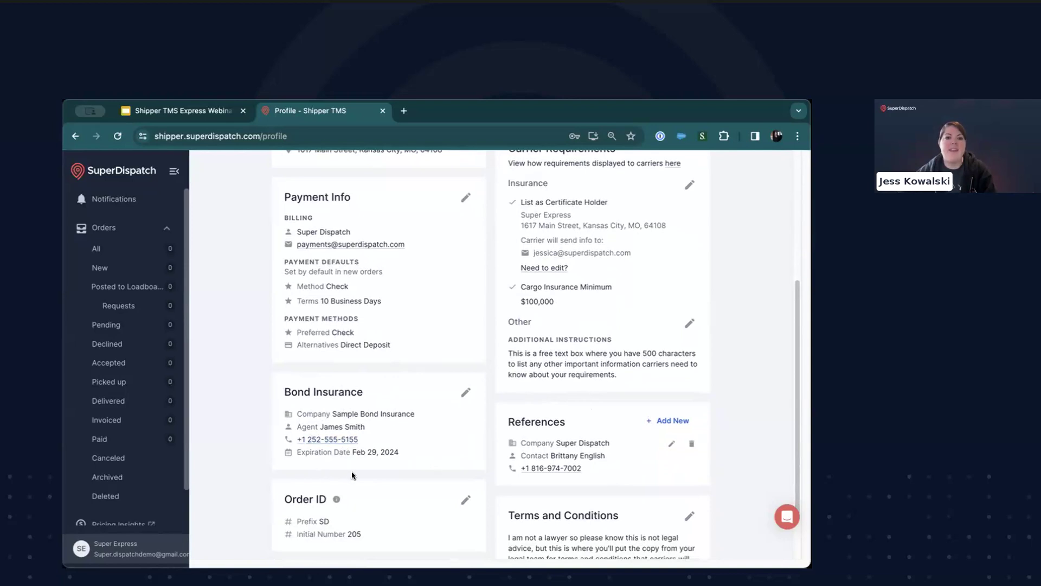
{"action": "scroll", "coordinate": [391, 430], "scroll_direction": "down", "scroll_amount": 2}
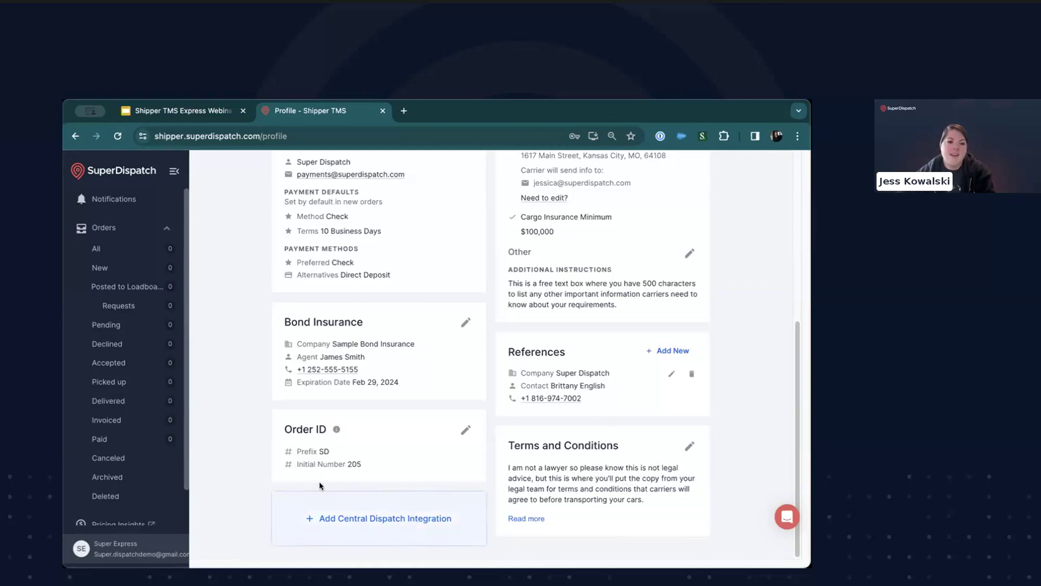
Step: Review the account's General, SuperPay and Super Loadboard settings pages
{"action": "left_click", "coordinate": [131, 547]}
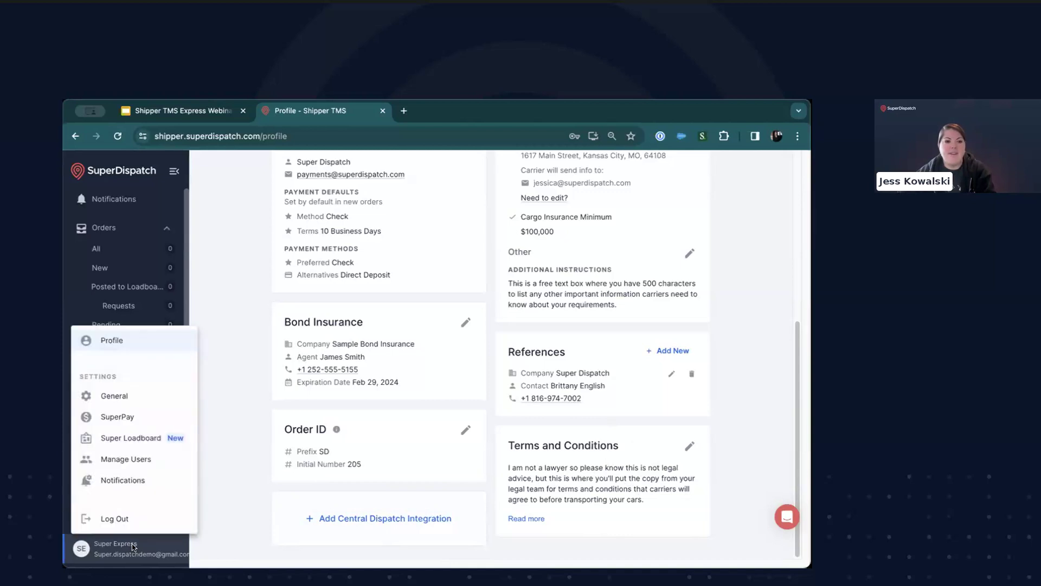
{"action": "left_click", "coordinate": [125, 397]}
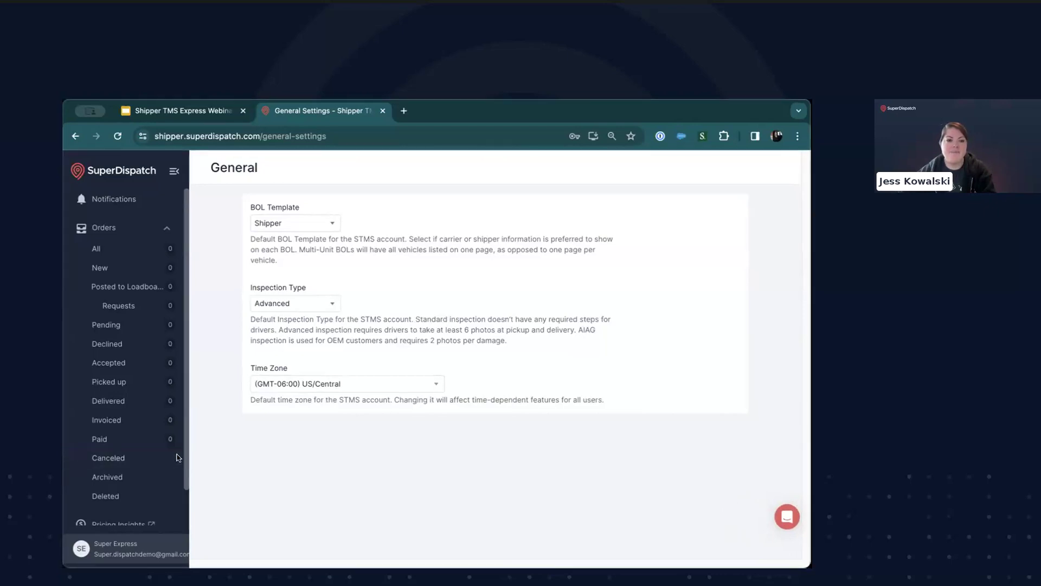
{"action": "left_click", "coordinate": [118, 550]}
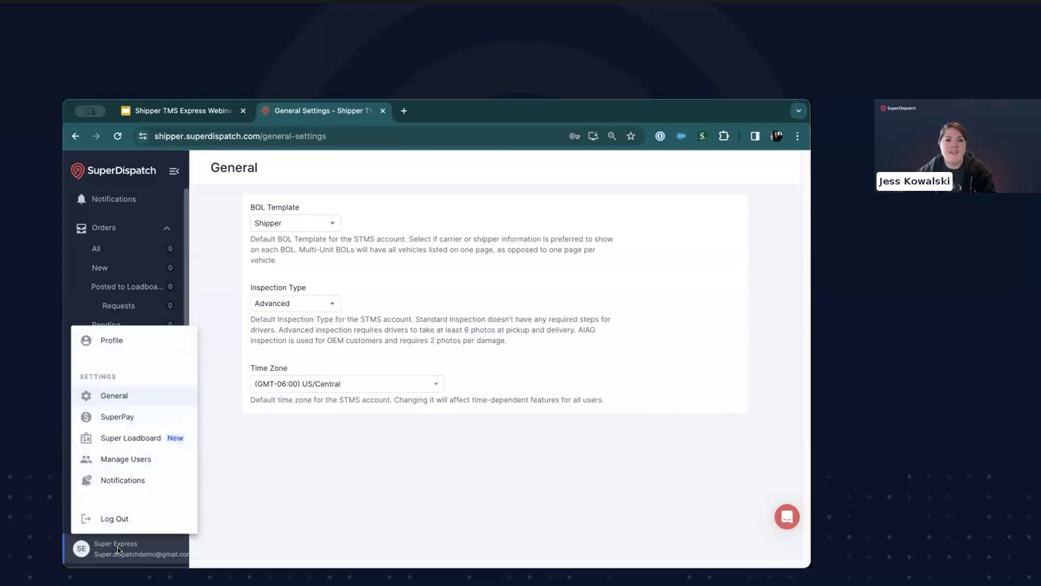
{"action": "left_click", "coordinate": [126, 417]}
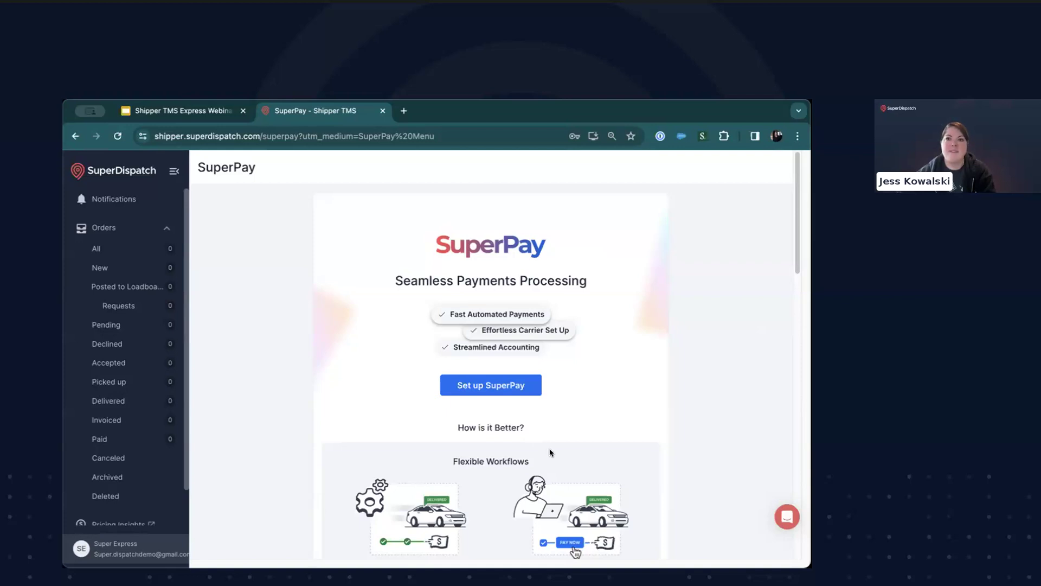
{"action": "left_click", "coordinate": [113, 550]}
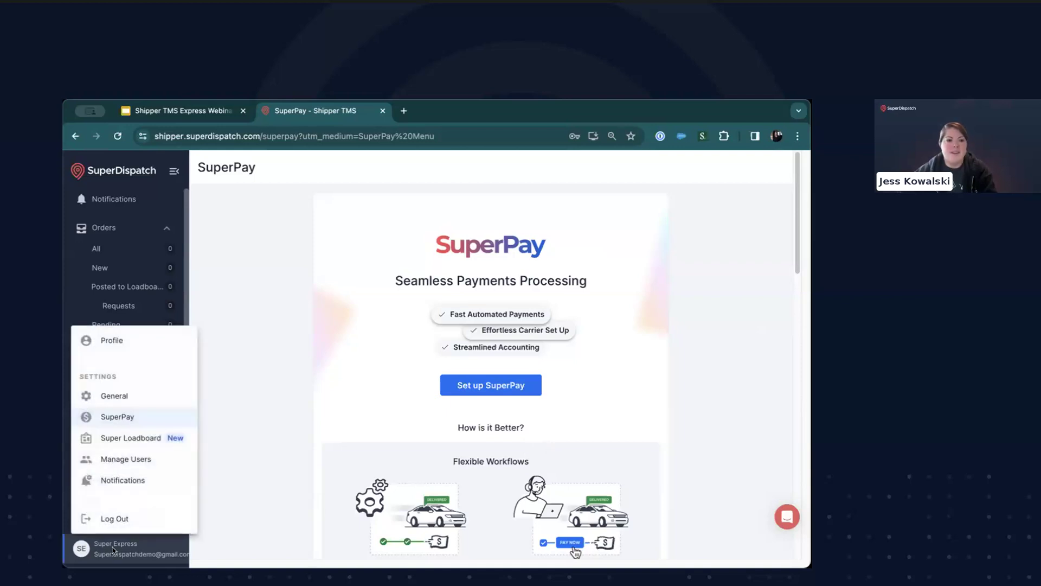
{"action": "left_click", "coordinate": [132, 439]}
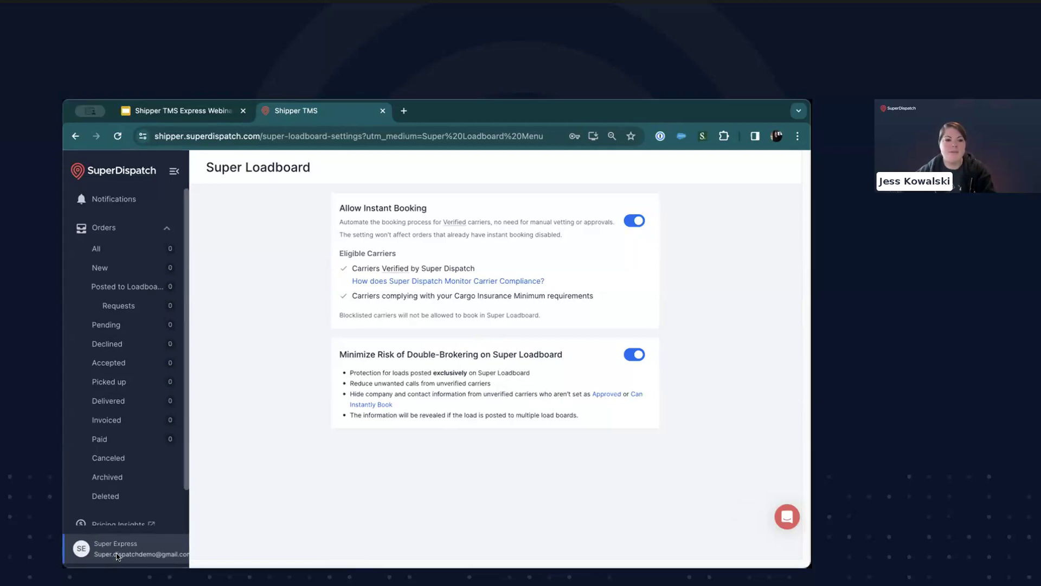
Step: Open user management, view the blank new user form and close it without adding anyone
{"action": "left_click", "coordinate": [134, 556]}
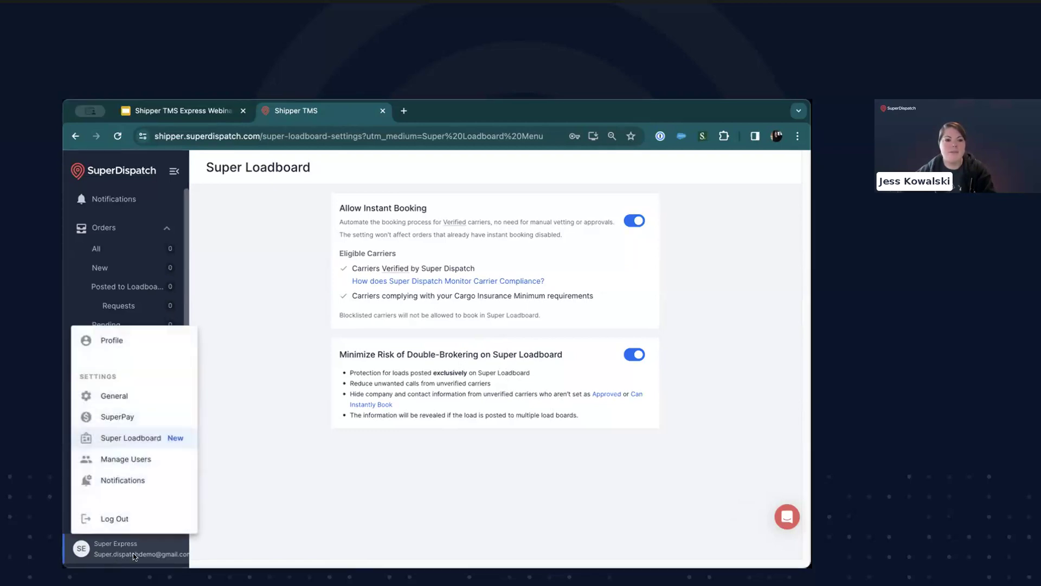
{"action": "left_click", "coordinate": [133, 457]}
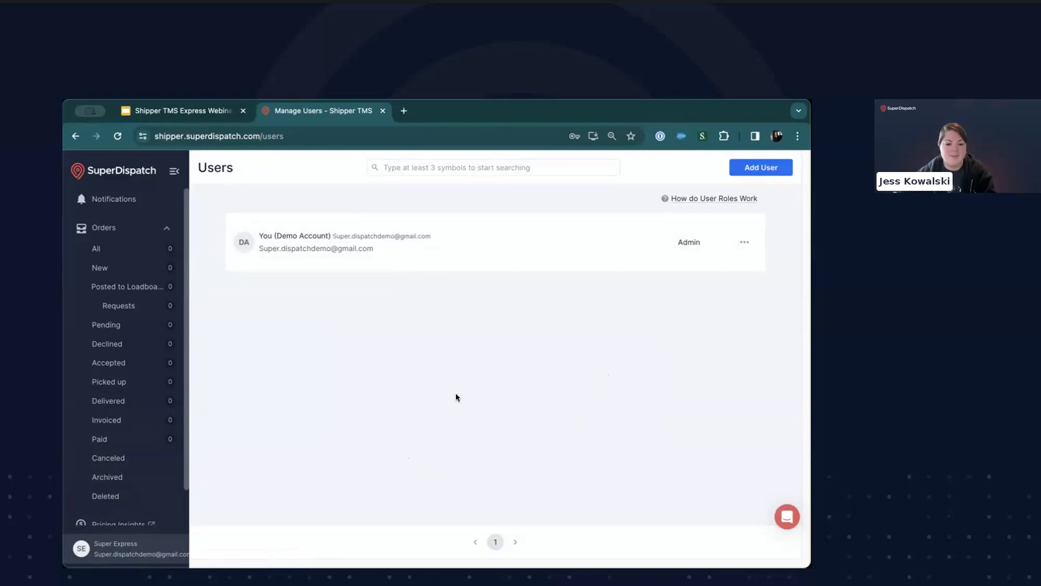
{"action": "left_click", "coordinate": [746, 168]}
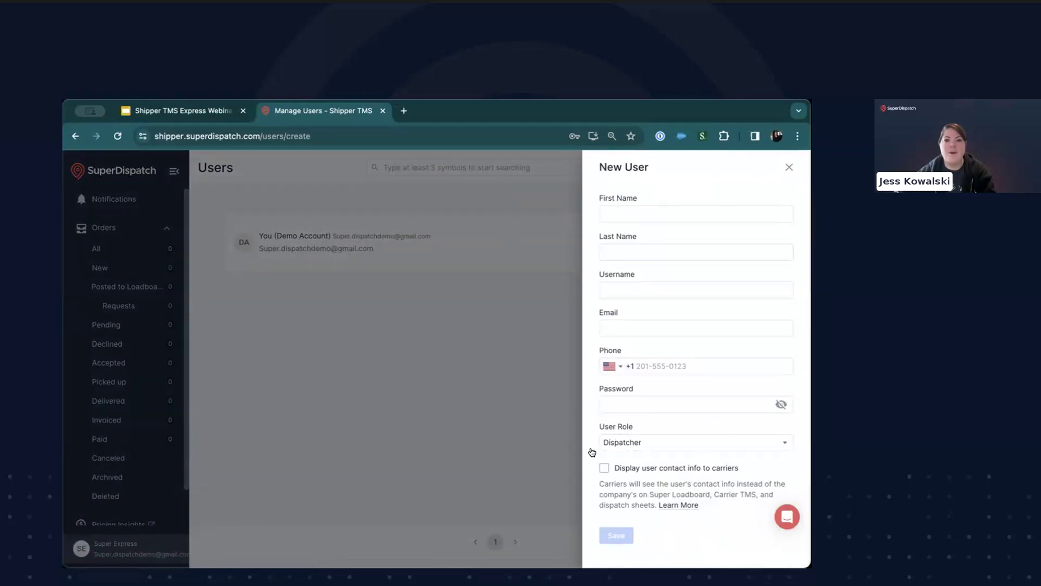
{"action": "left_click", "coordinate": [790, 165]}
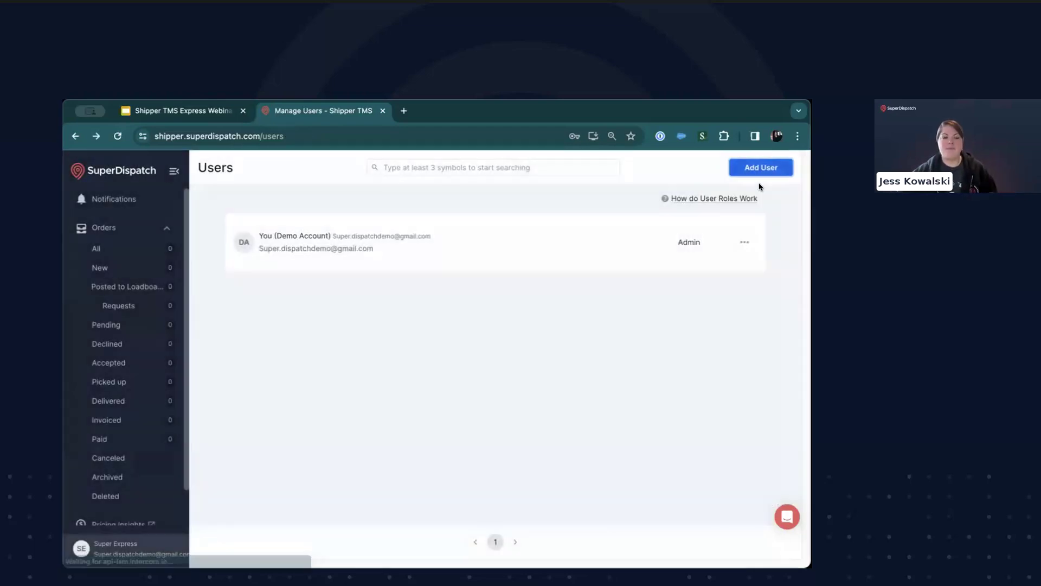
Step: Review the notification settings and add a blank additional recipient row to see its company notification options
{"action": "left_click", "coordinate": [124, 546]}
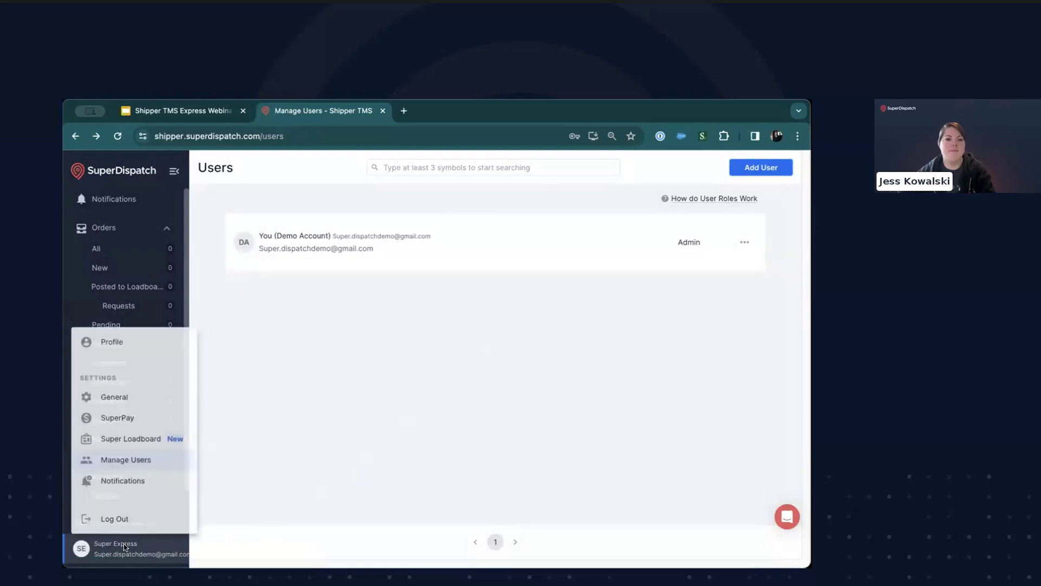
{"action": "left_click", "coordinate": [155, 481]}
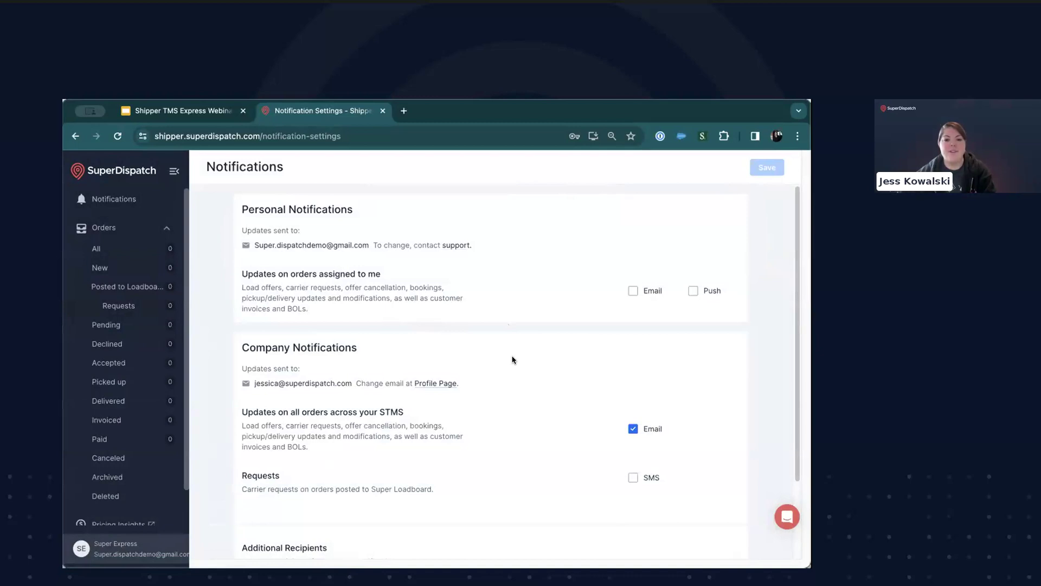
{"action": "scroll", "coordinate": [513, 360], "scroll_direction": "down", "scroll_amount": 3}
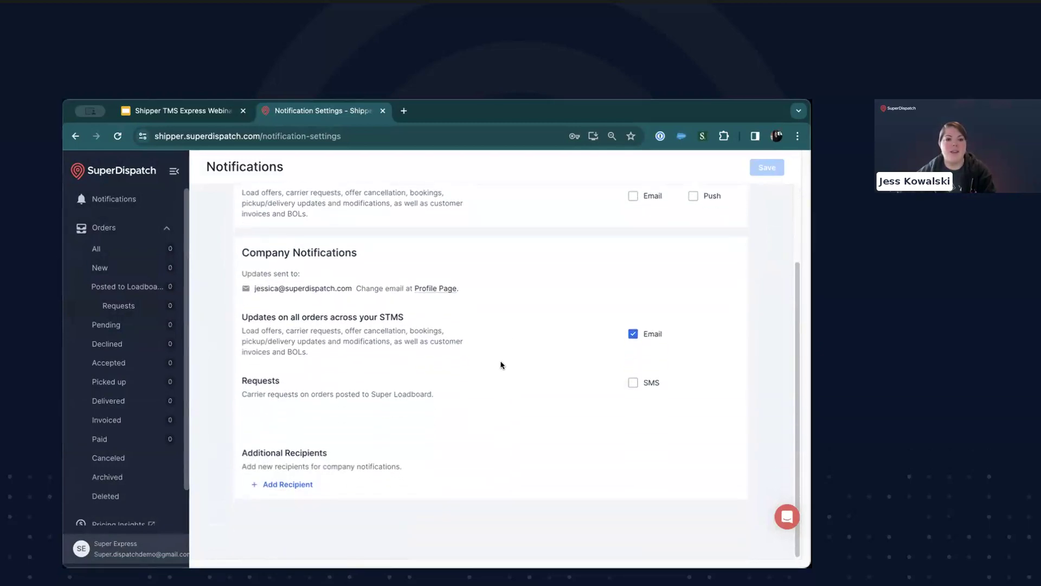
{"action": "left_click", "coordinate": [280, 484]}
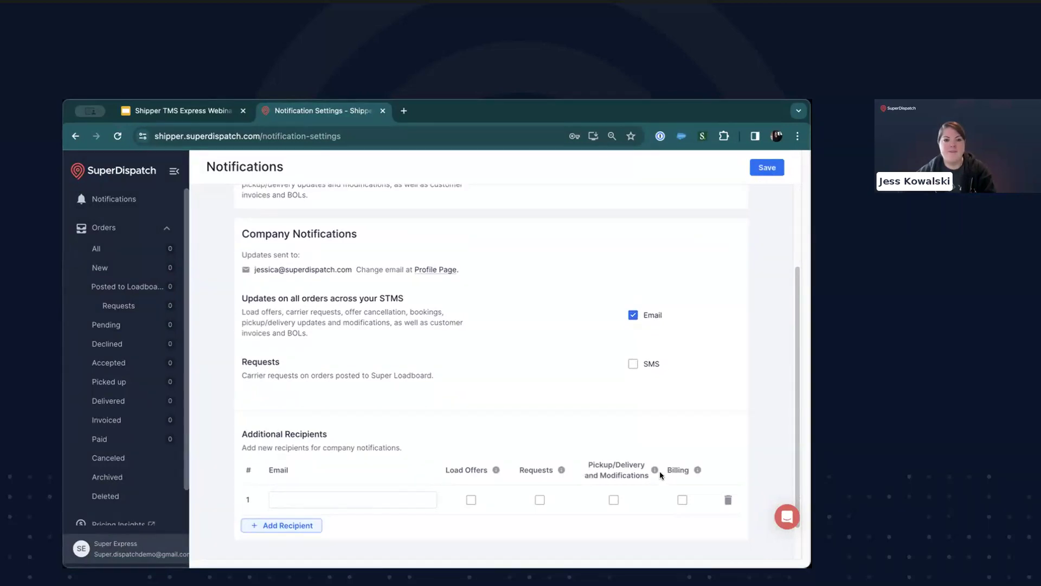
{"action": "left_click", "coordinate": [131, 552]}
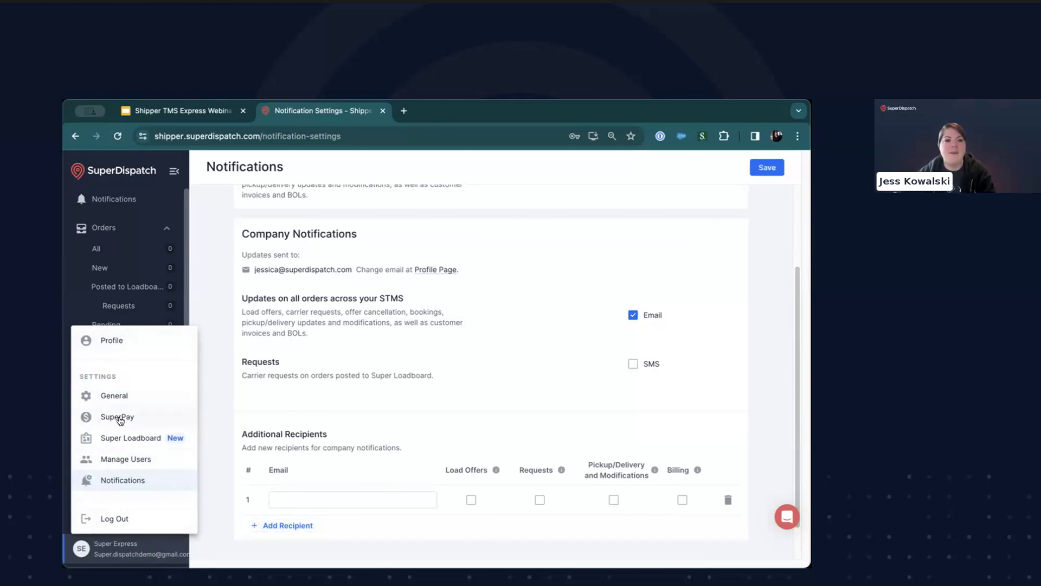
{"action": "left_click", "coordinate": [211, 532]}
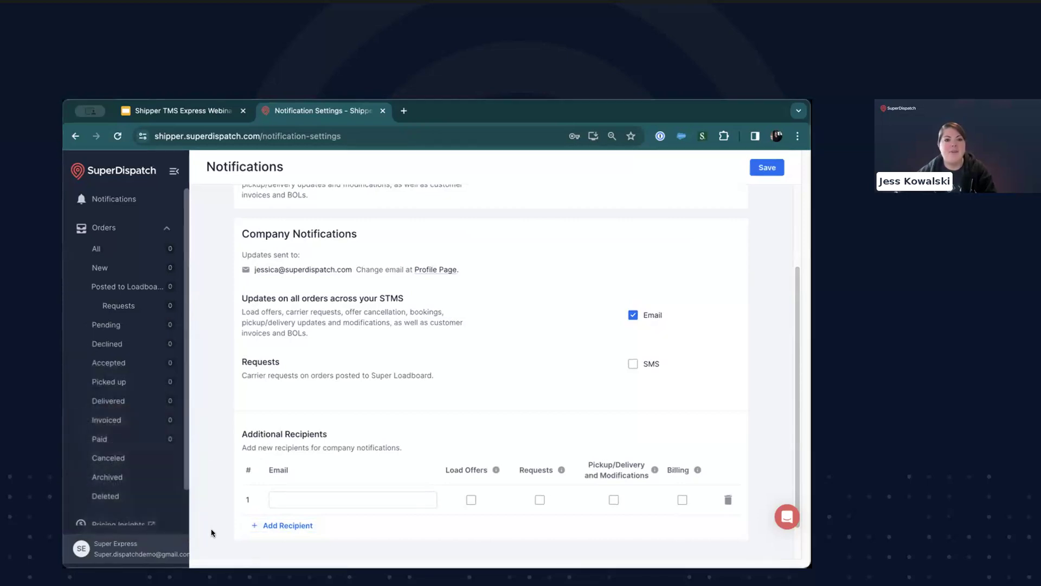
Step: Go to the list of all orders and open a blank new order form
{"action": "left_click", "coordinate": [130, 249]}
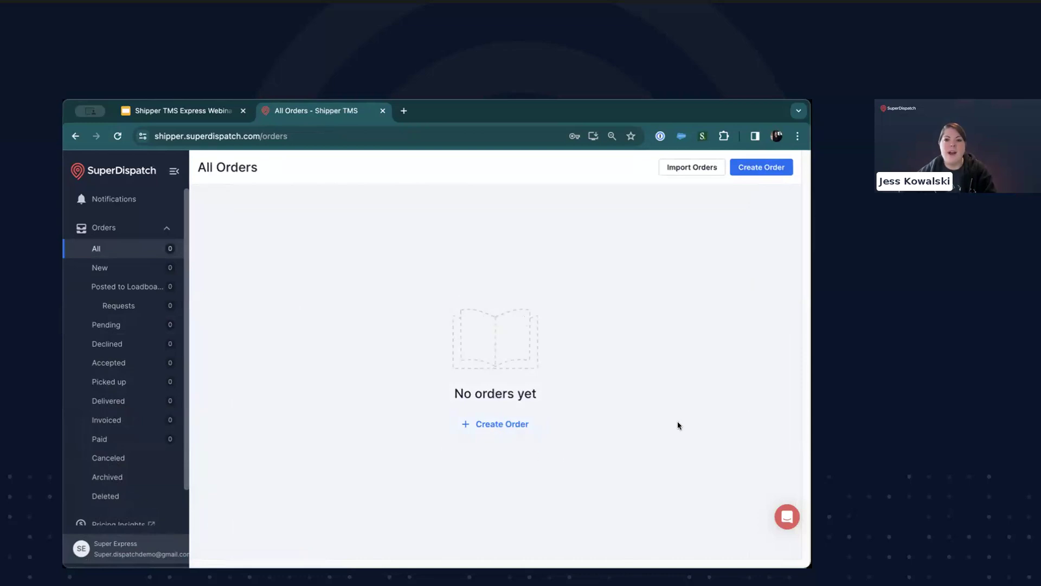
{"action": "left_click", "coordinate": [765, 169]}
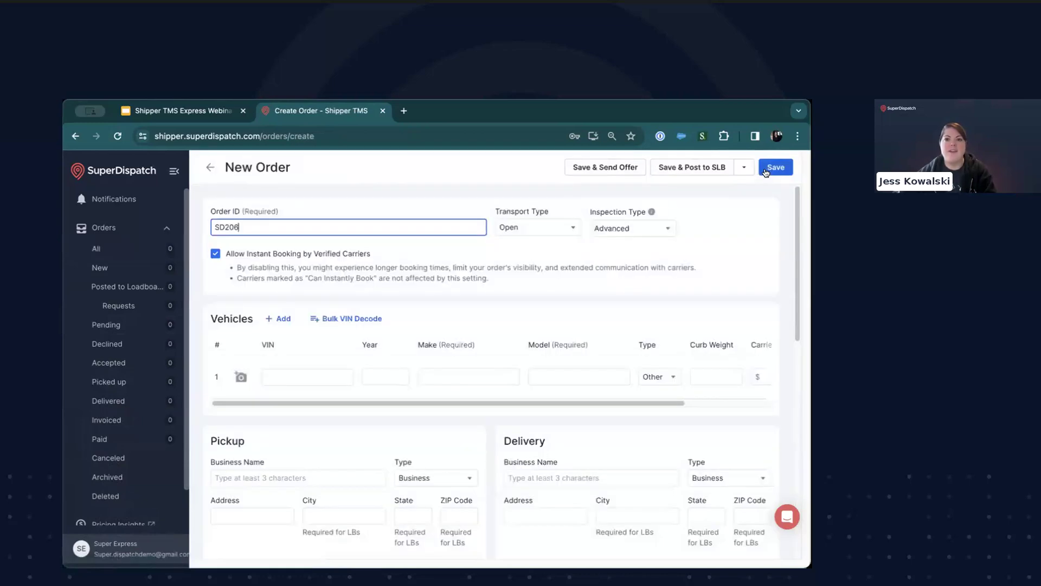
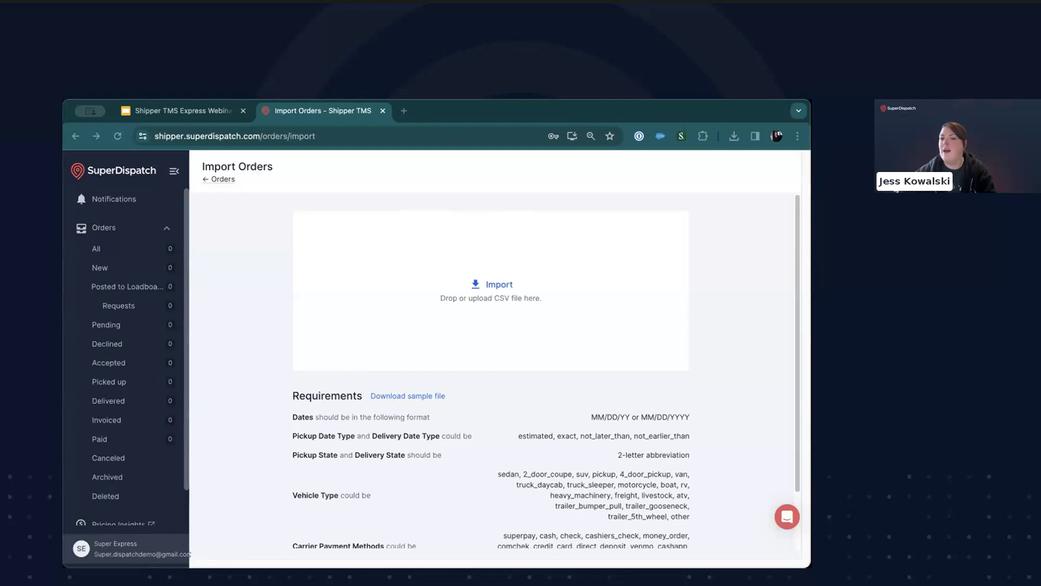
Step: Import the orders CSV file and open the first imported order
{"action": "left_click_drag", "start_coordinate": [646, 532], "coordinate": [433, 274]}
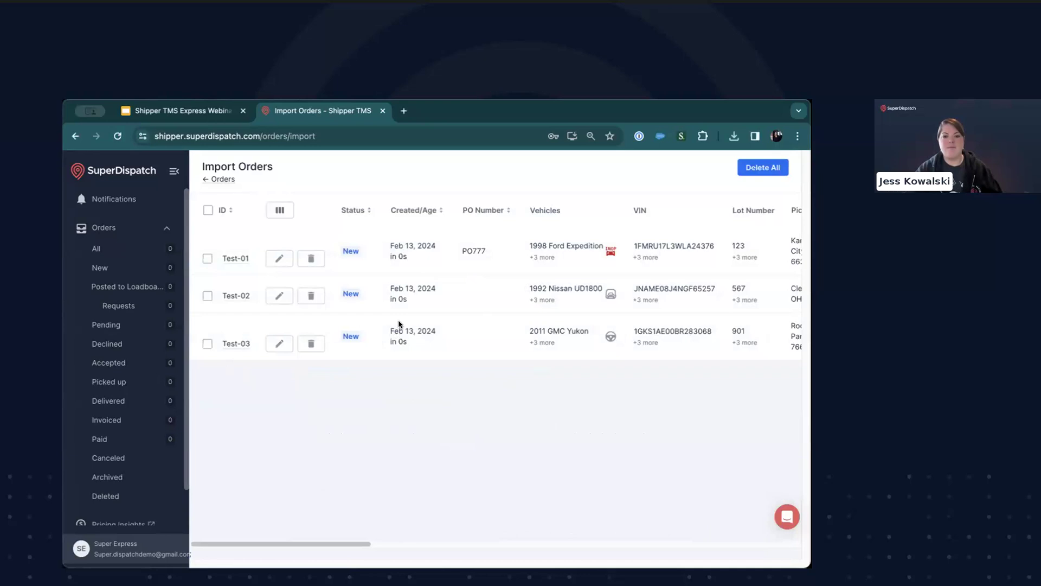
{"action": "left_click", "coordinate": [235, 258]}
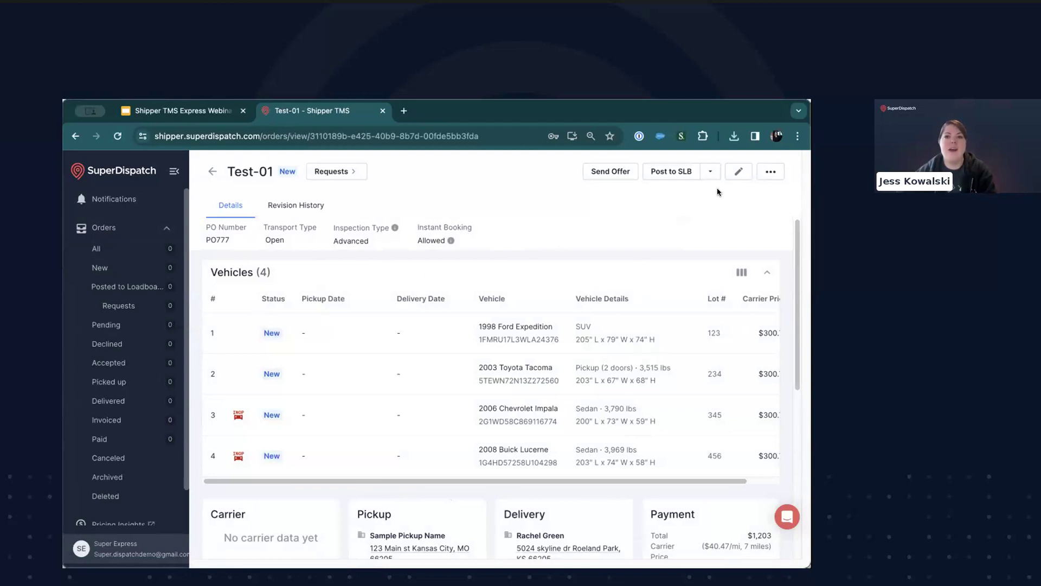
Step: Open the imported order for editing and set its carrier delivery date to Feb 16, 2024
{"action": "left_click", "coordinate": [742, 174]}
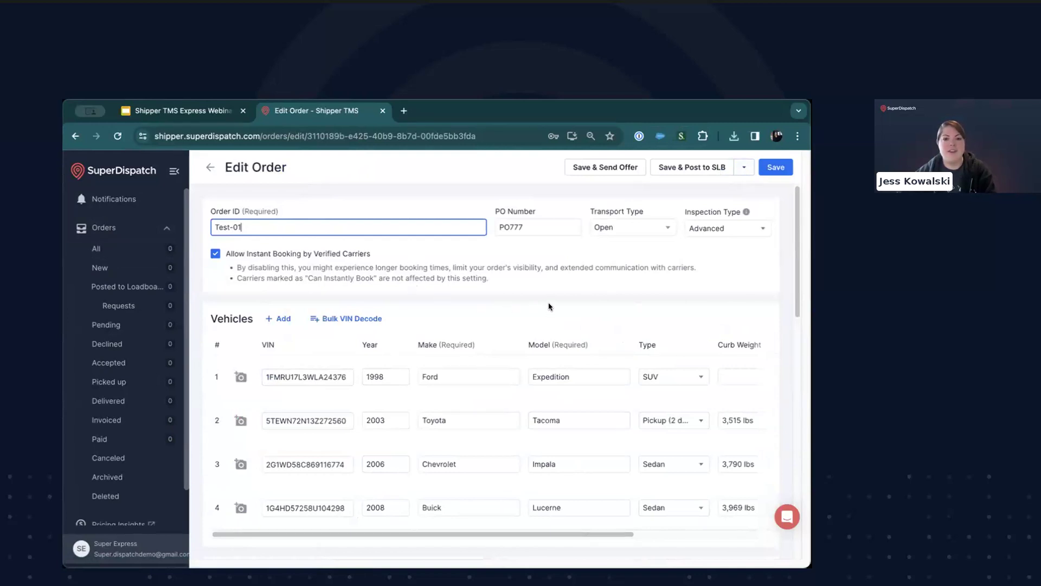
{"action": "scroll", "coordinate": [548, 302], "scroll_direction": "down", "scroll_amount": 1}
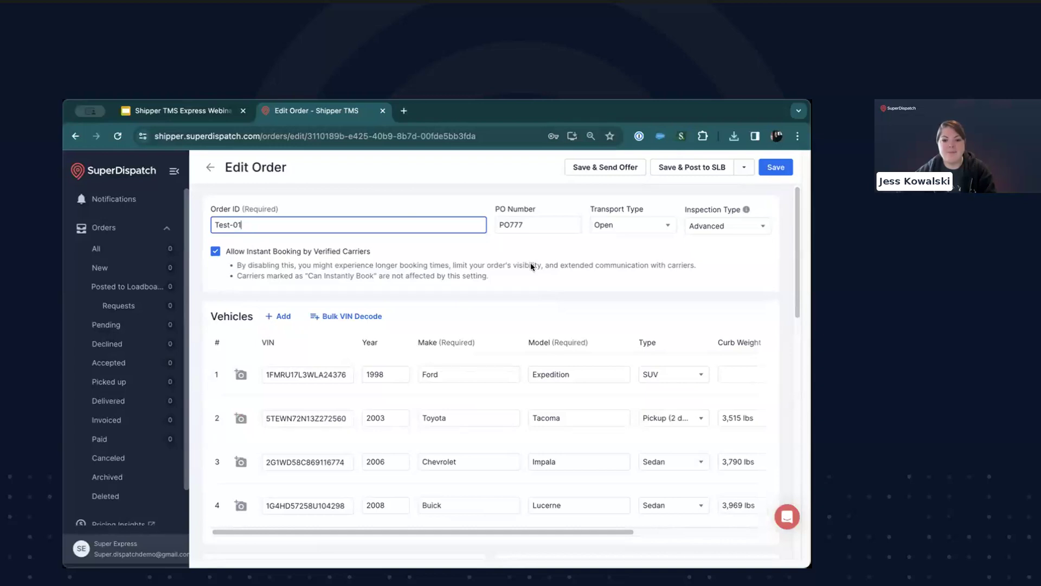
{"action": "left_click", "coordinate": [606, 313]}
{"action": "scroll", "coordinate": [605, 308], "scroll_direction": "down", "scroll_amount": 5}
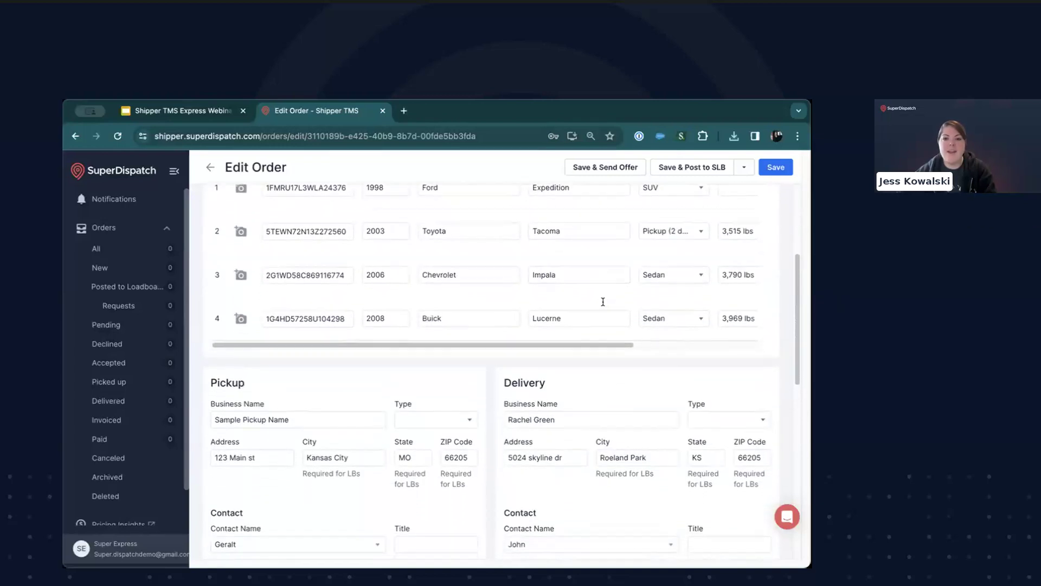
{"action": "scroll", "coordinate": [605, 303], "scroll_direction": "down", "scroll_amount": 3}
{"action": "left_click", "coordinate": [761, 385]}
{"action": "left_click", "coordinate": [759, 495]}
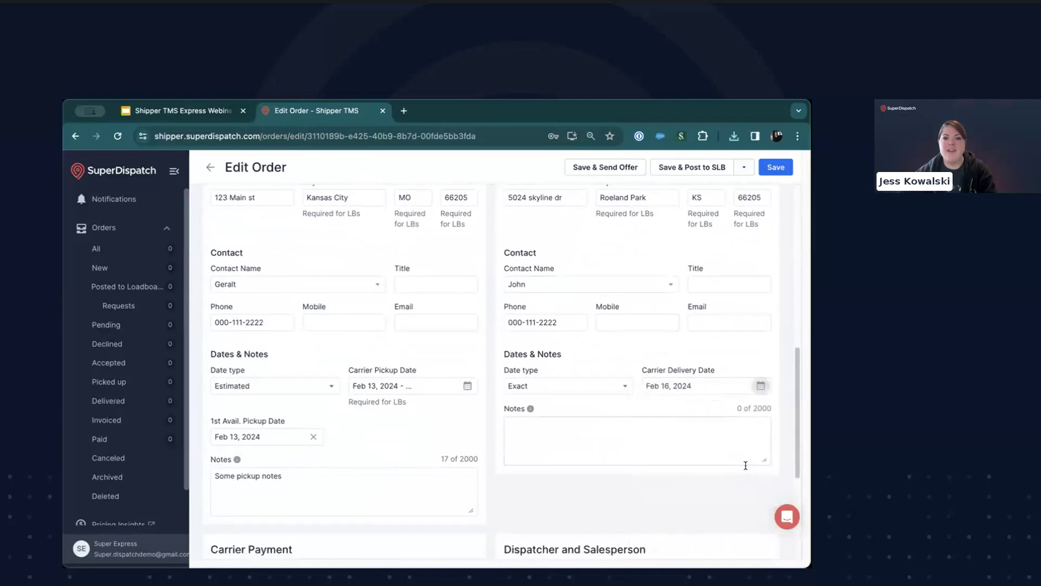
Step: Set the carrier payment method to Check
{"action": "scroll", "coordinate": [499, 386], "scroll_direction": "down", "scroll_amount": 3}
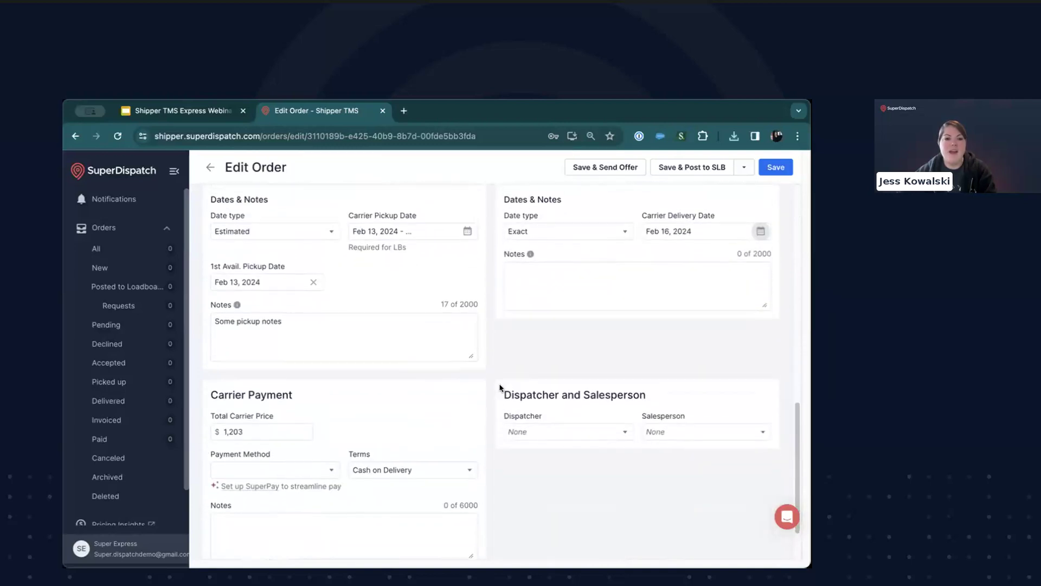
{"action": "left_click", "coordinate": [328, 465]}
{"action": "left_click", "coordinate": [267, 358]}
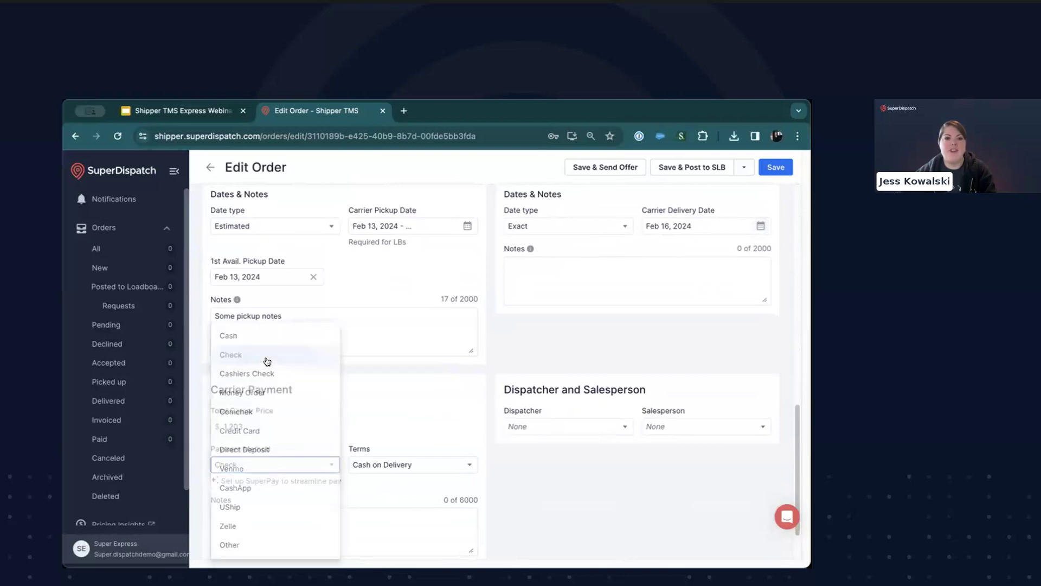
Step: Save the order and send its offer to Jessica K Trucking - TEST, finding the carrier by its USDOT number
{"action": "scroll", "coordinate": [535, 346], "scroll_direction": "up", "scroll_amount": 10}
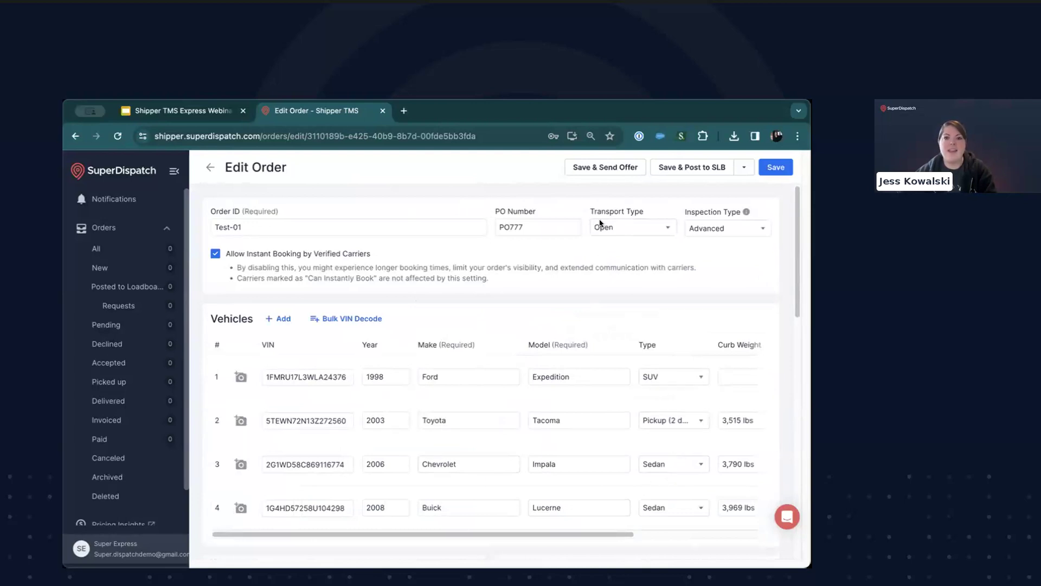
{"action": "left_click", "coordinate": [594, 168]}
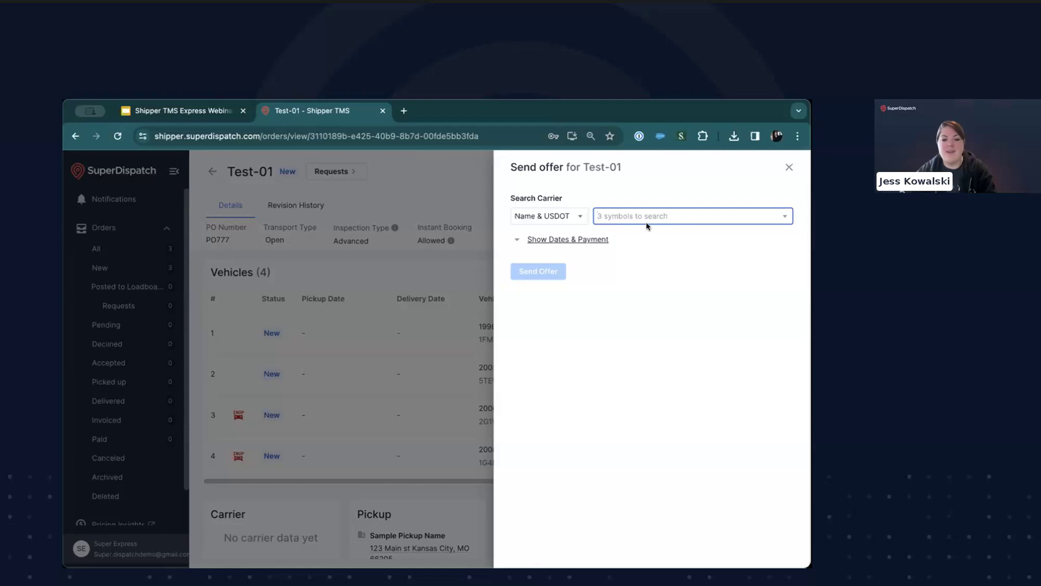
{"action": "type", "text": "0098765"}
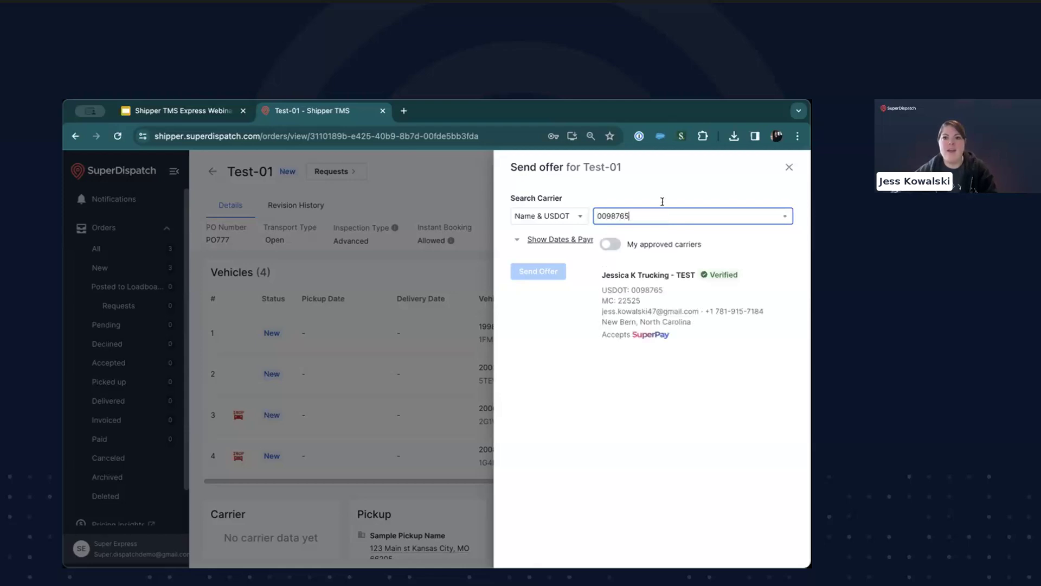
{"action": "left_click", "coordinate": [707, 303]}
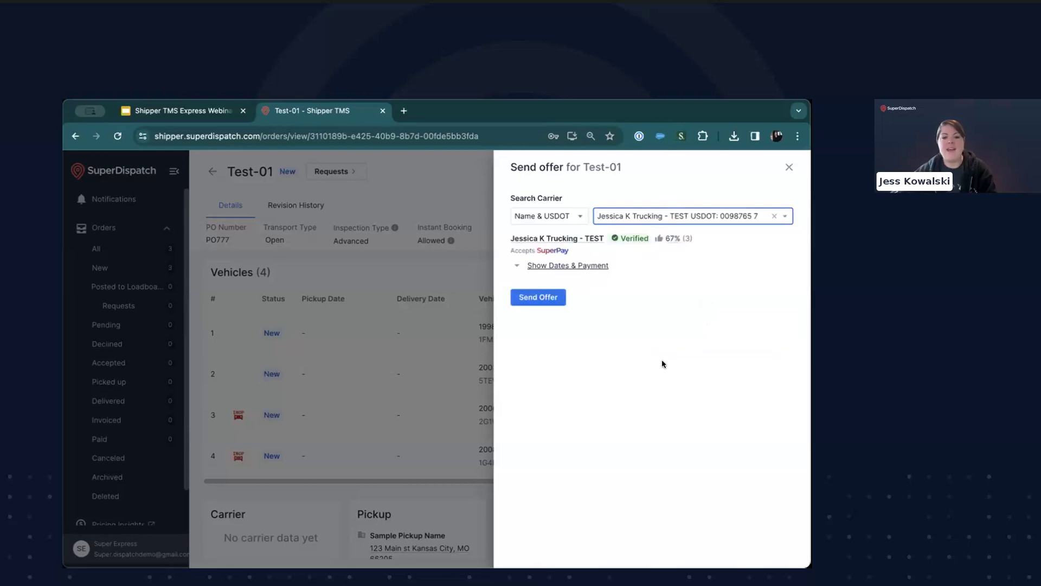
{"action": "left_click", "coordinate": [522, 297]}
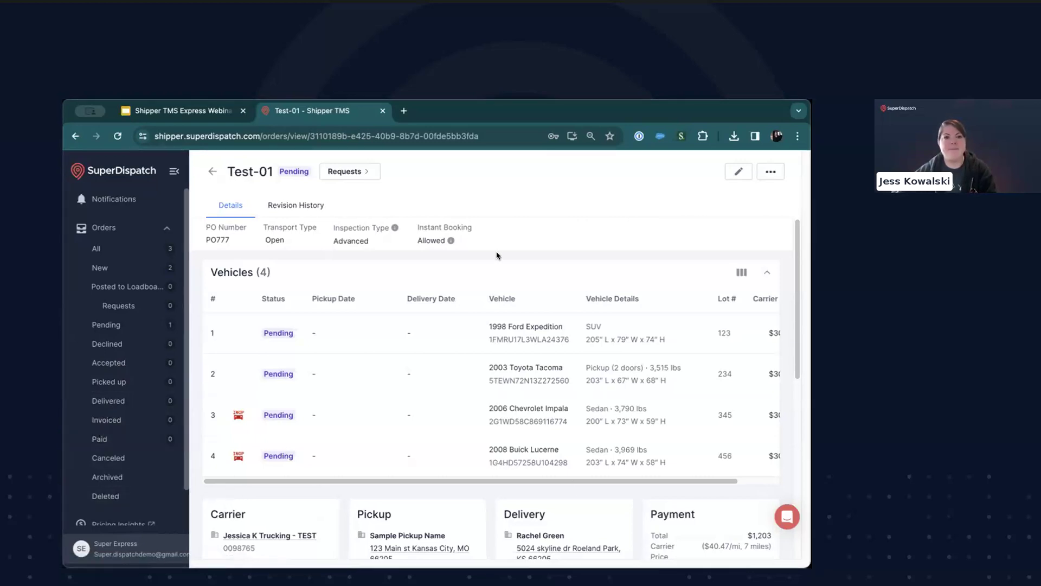
Step: Switch to the Shipper TMS Express Webinar deck in Google Slides and present it, advancing to the "Questions?" slide
{"action": "left_click", "coordinate": [207, 110]}
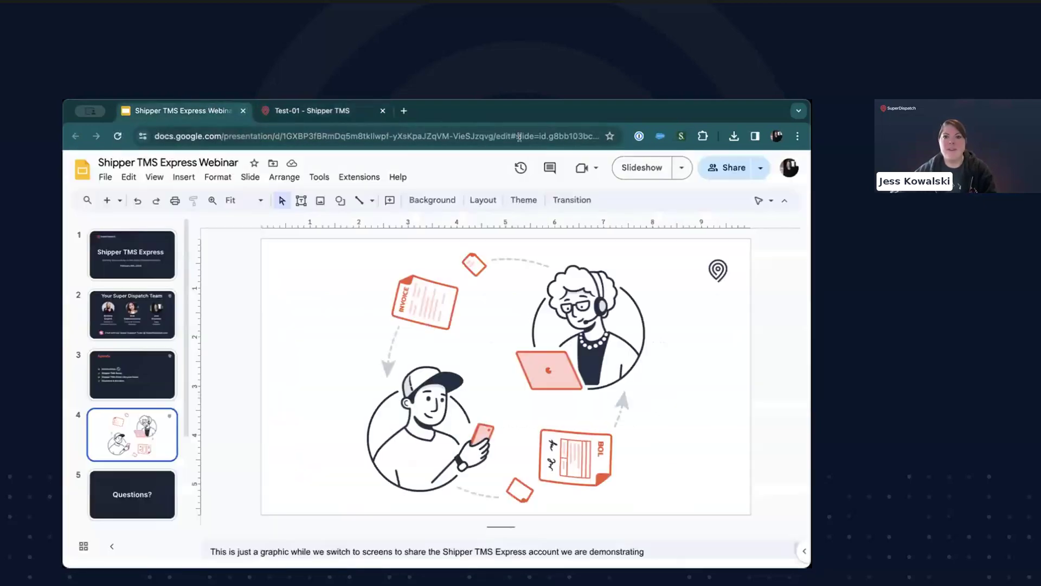
{"action": "left_click", "coordinate": [642, 168]}
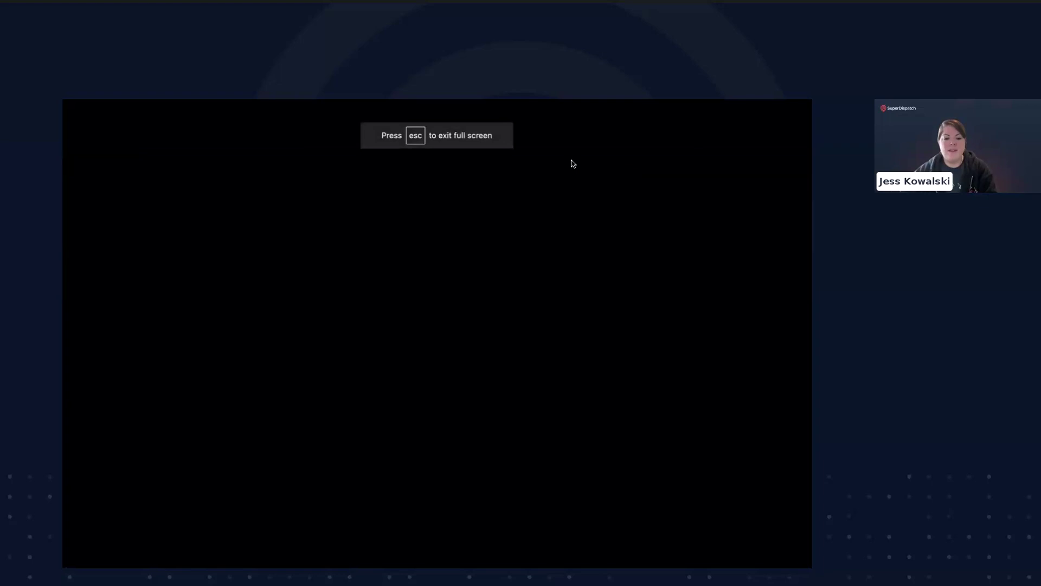
{"action": "key", "text": "Right"}
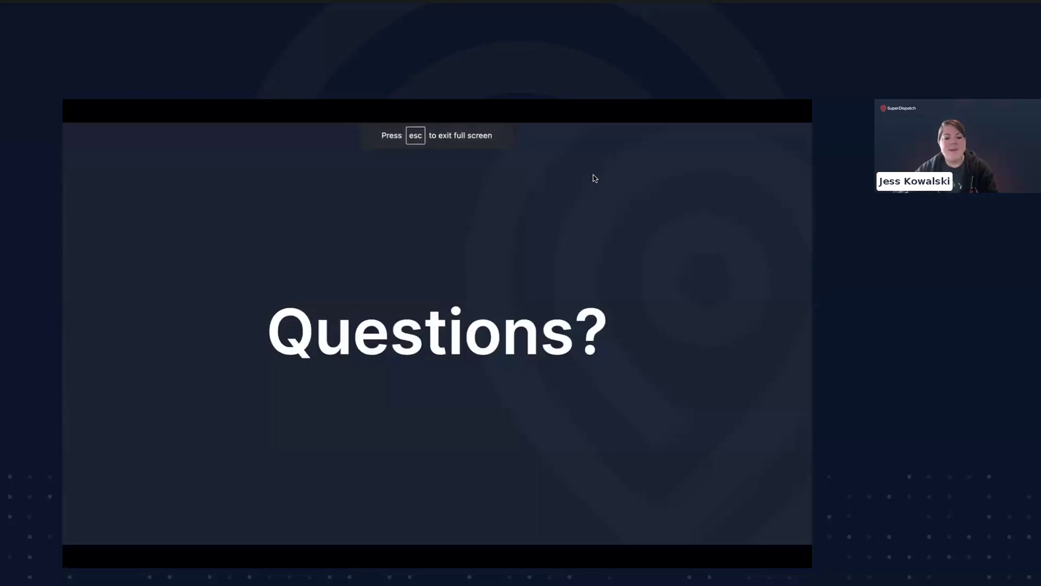